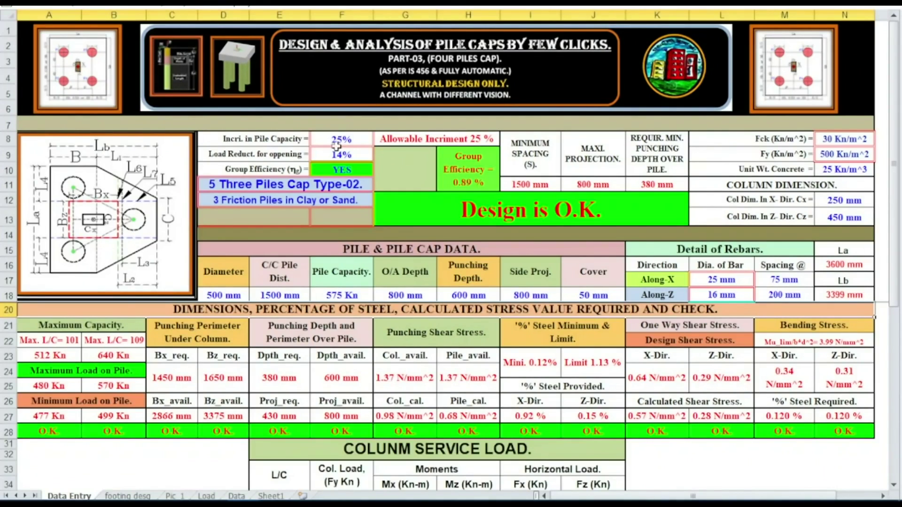
Step: Set both the pile capacity increment and the opening load reduction to 0%
{"action": "left_click", "coordinate": [370, 137]}
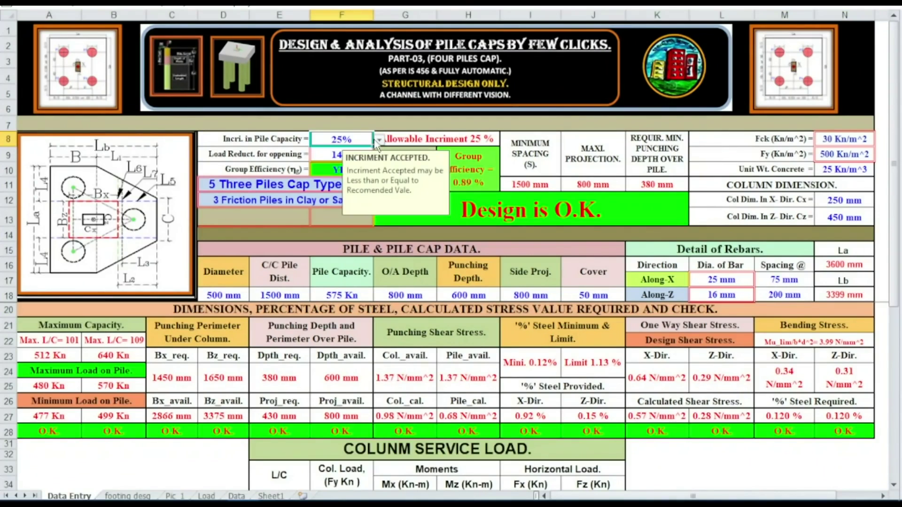
{"action": "left_click", "coordinate": [378, 140]}
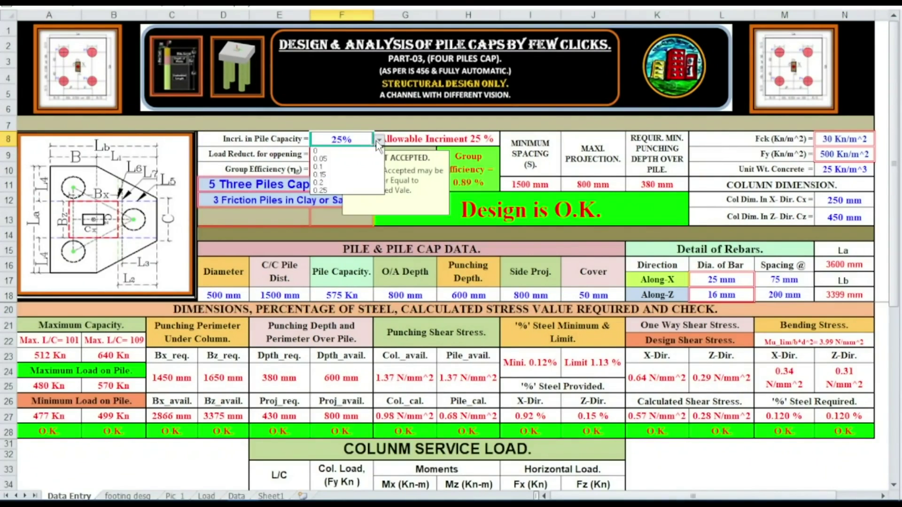
{"action": "left_click", "coordinate": [339, 152]}
{"action": "left_click", "coordinate": [339, 151]}
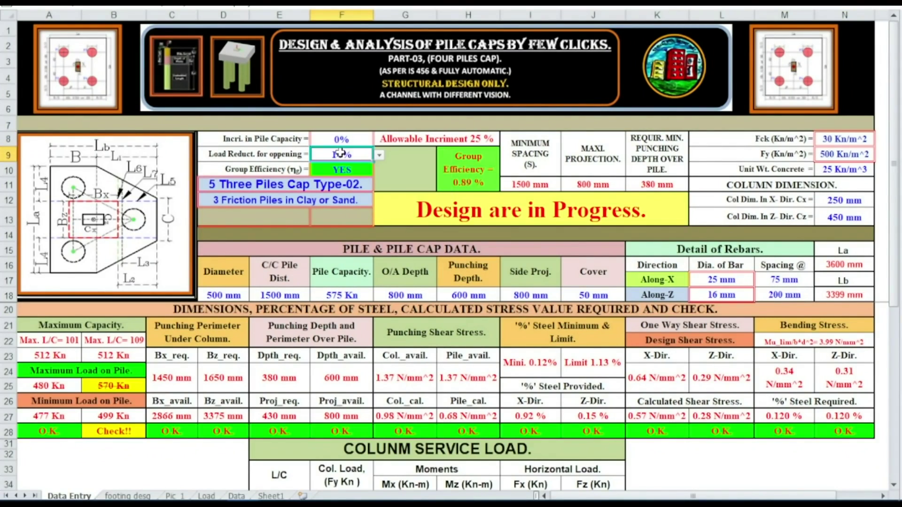
{"action": "left_click", "coordinate": [379, 155]}
{"action": "left_click", "coordinate": [363, 167]}
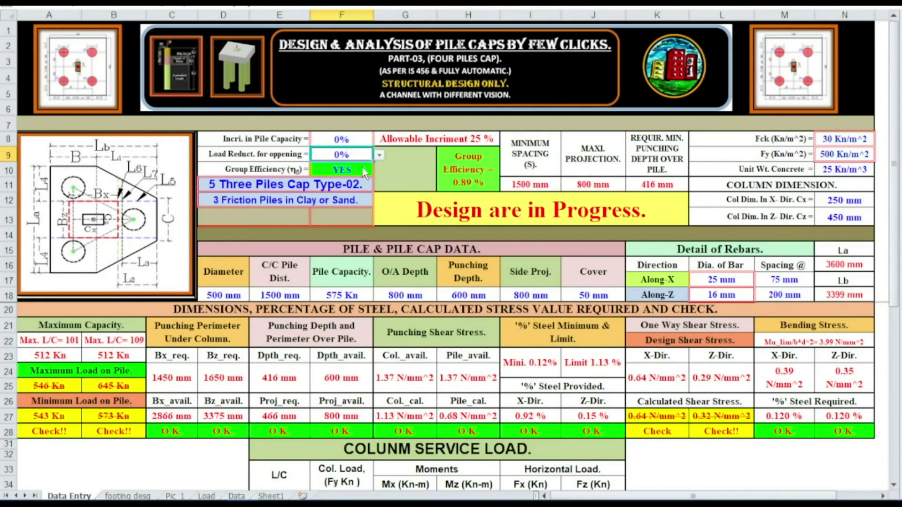
Step: Turn group efficiency off by choosing NO
{"action": "left_click", "coordinate": [365, 169]}
{"action": "left_click", "coordinate": [379, 171]}
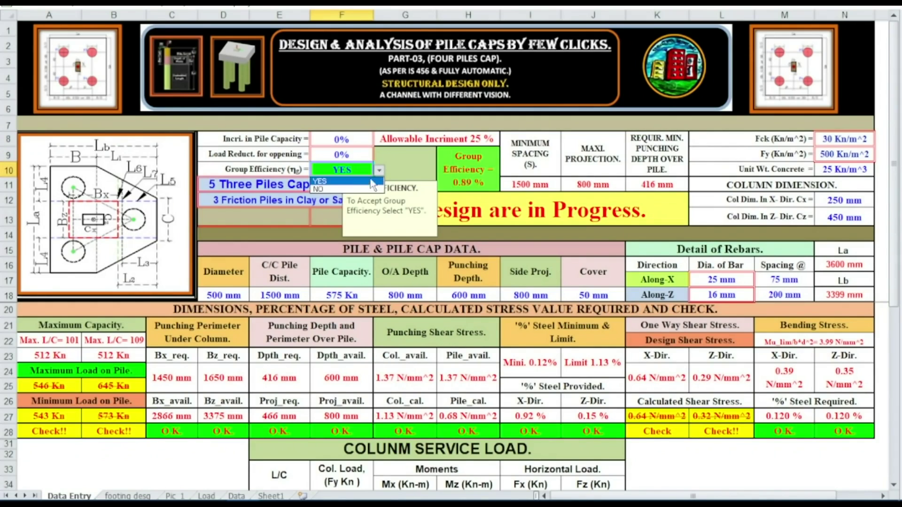
{"action": "left_click", "coordinate": [361, 190]}
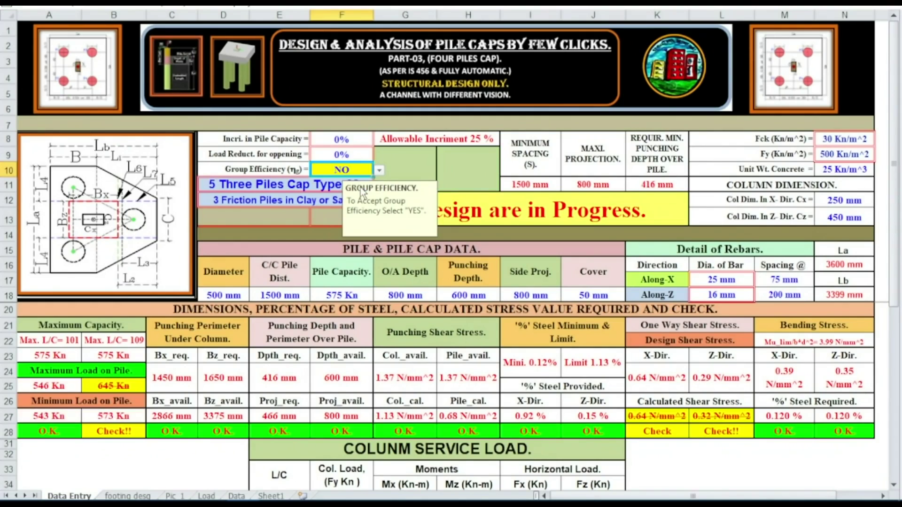
{"action": "left_click", "coordinate": [557, 325]}
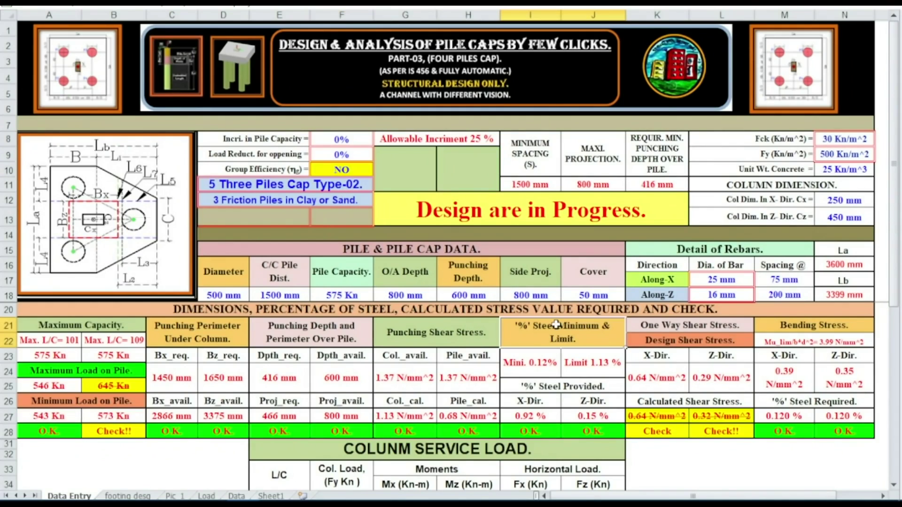
Step: Set concrete strength Fck to 25 Kn/m^2
{"action": "left_click", "coordinate": [852, 139]}
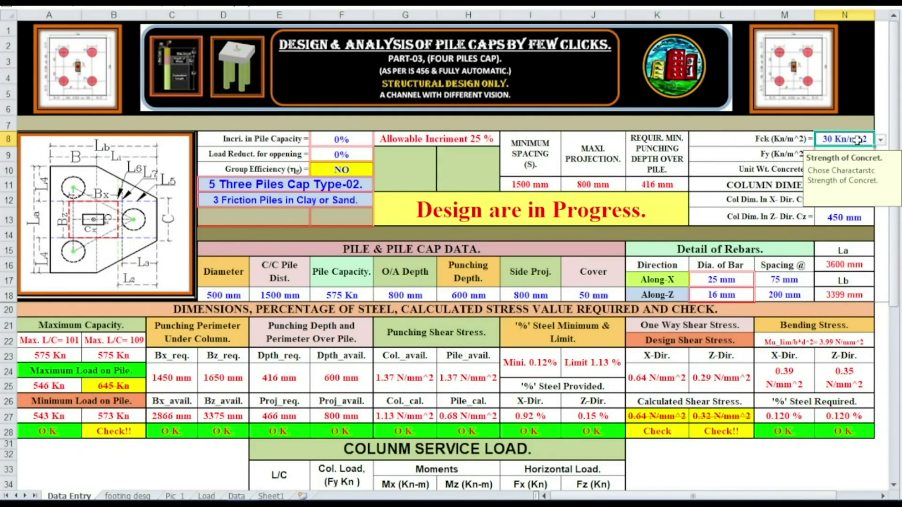
{"action": "left_click", "coordinate": [881, 140]}
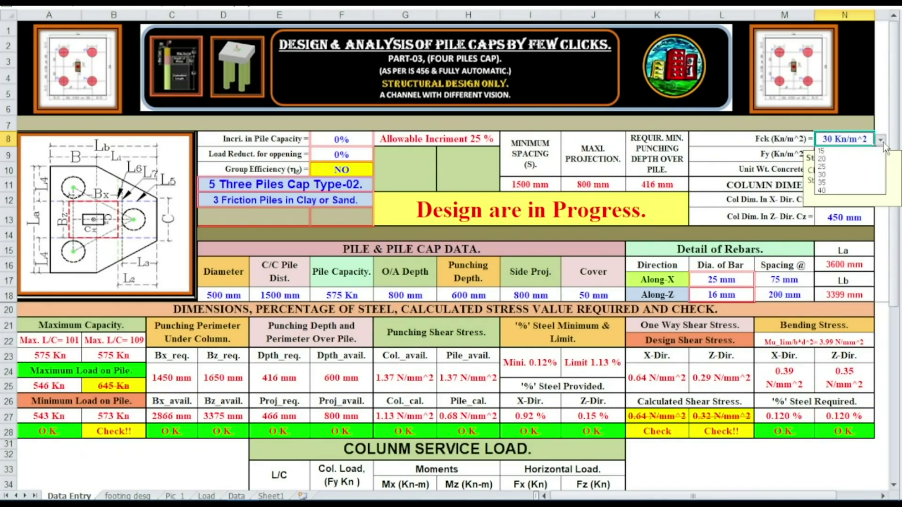
{"action": "left_click", "coordinate": [852, 167]}
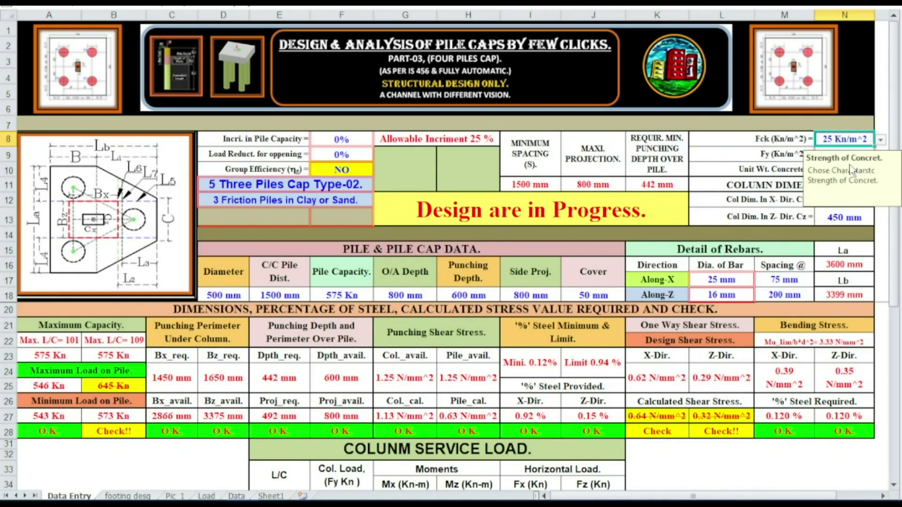
{"action": "left_click", "coordinate": [850, 154]}
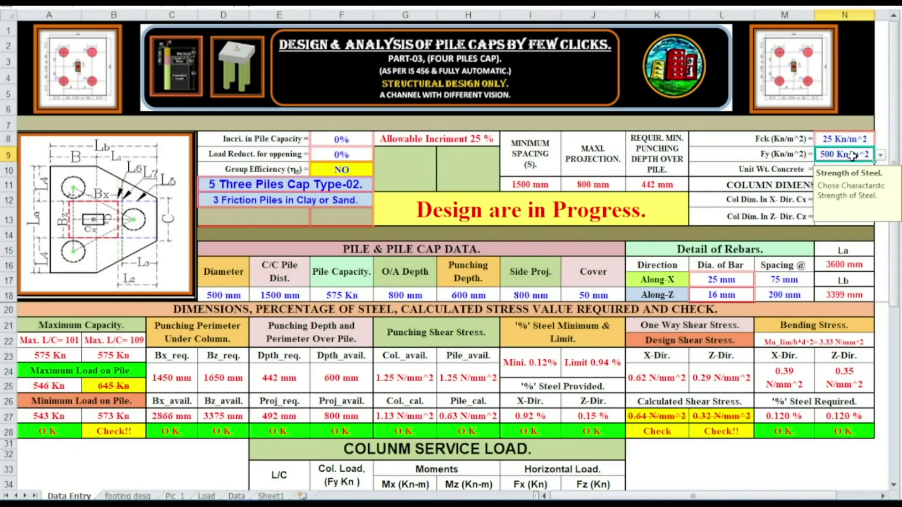
{"action": "left_click", "coordinate": [747, 188]}
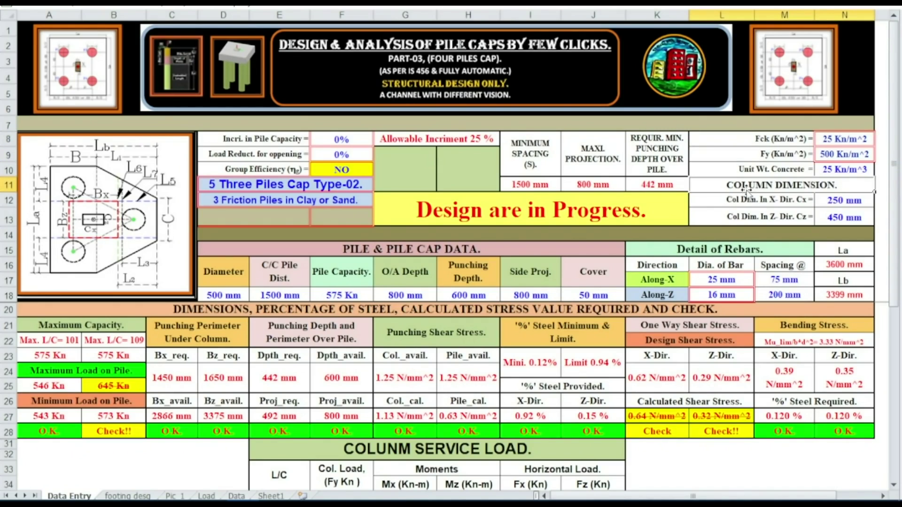
Step: Enter 450 mm as the column dimension Cx
{"action": "left_click", "coordinate": [840, 200]}
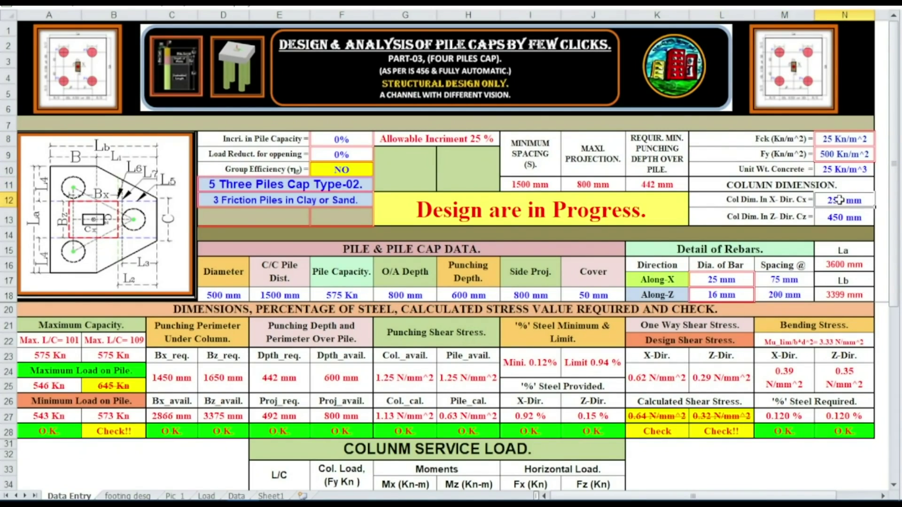
{"action": "type", "text": "450"}
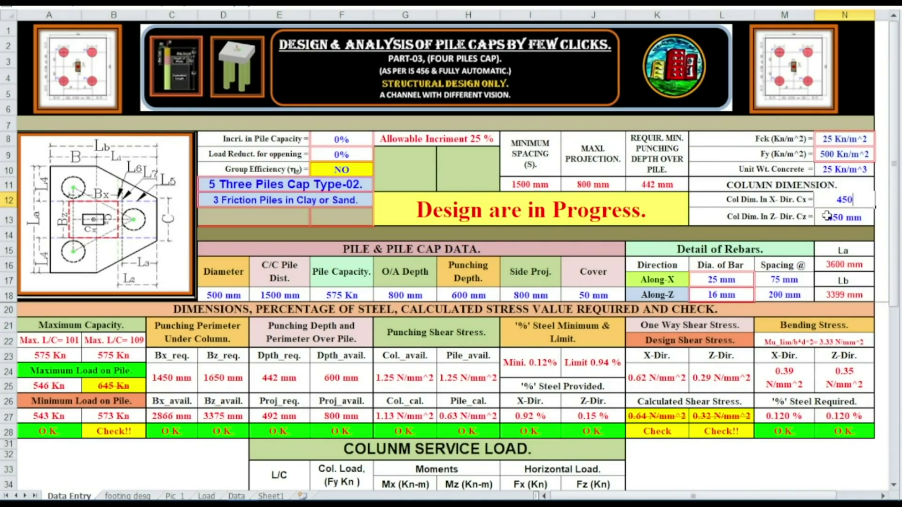
{"action": "key", "text": "Return"}
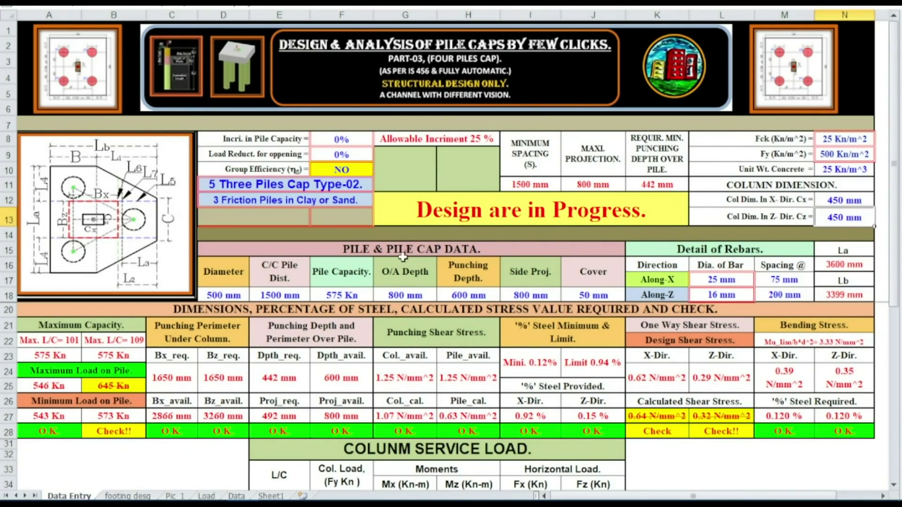
Step: Change the soil type to 2 Hard Clay
{"action": "left_click", "coordinate": [348, 200]}
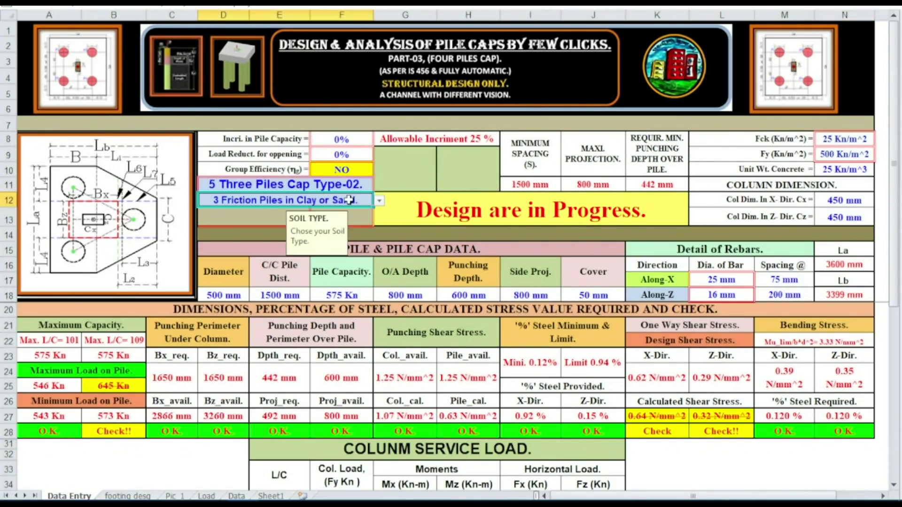
{"action": "left_click", "coordinate": [379, 202]}
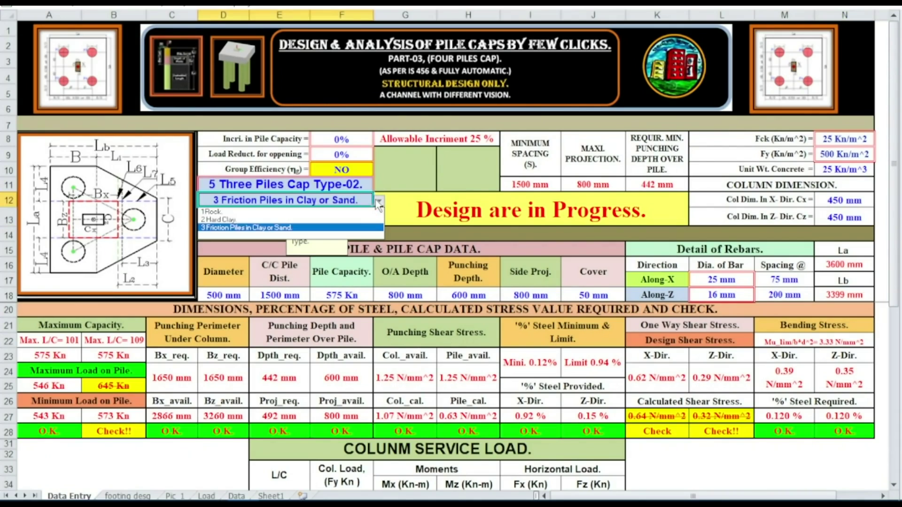
{"action": "left_click", "coordinate": [346, 220]}
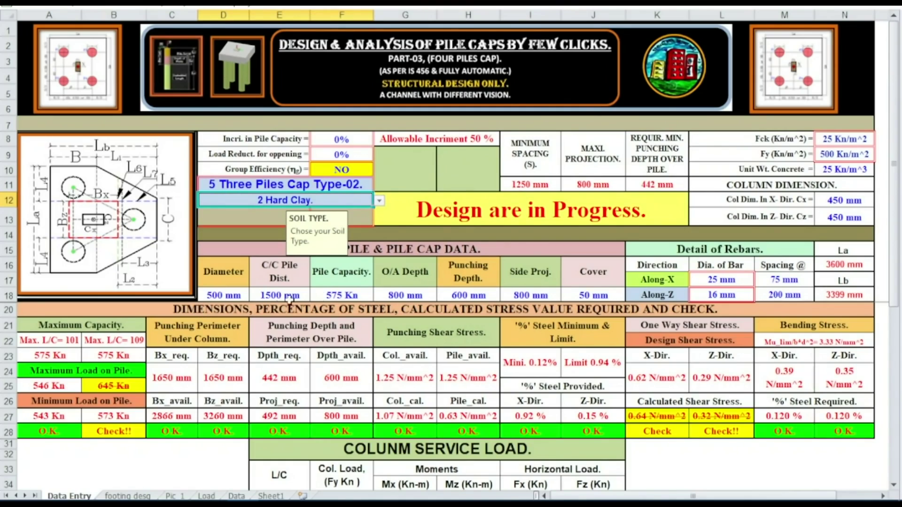
Step: Enter a pile capacity of 500 Kn
{"action": "left_click", "coordinate": [343, 295]}
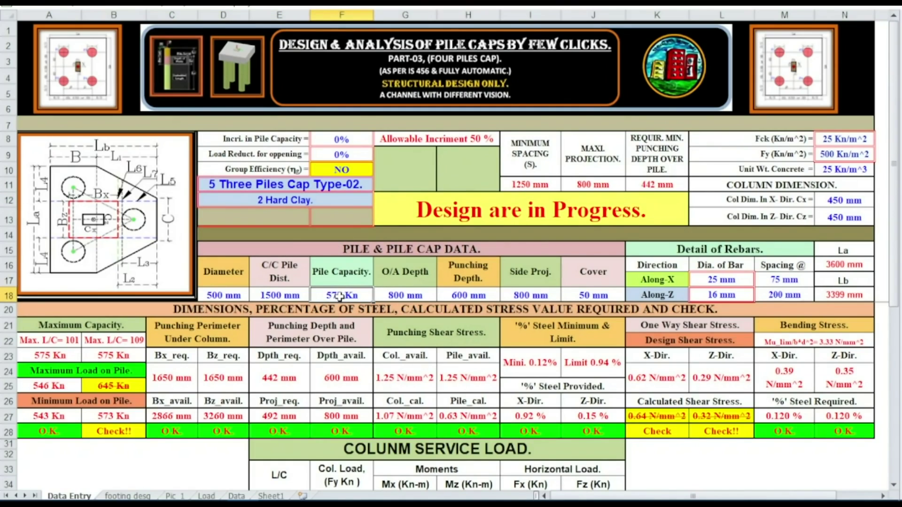
{"action": "type", "text": "500"}
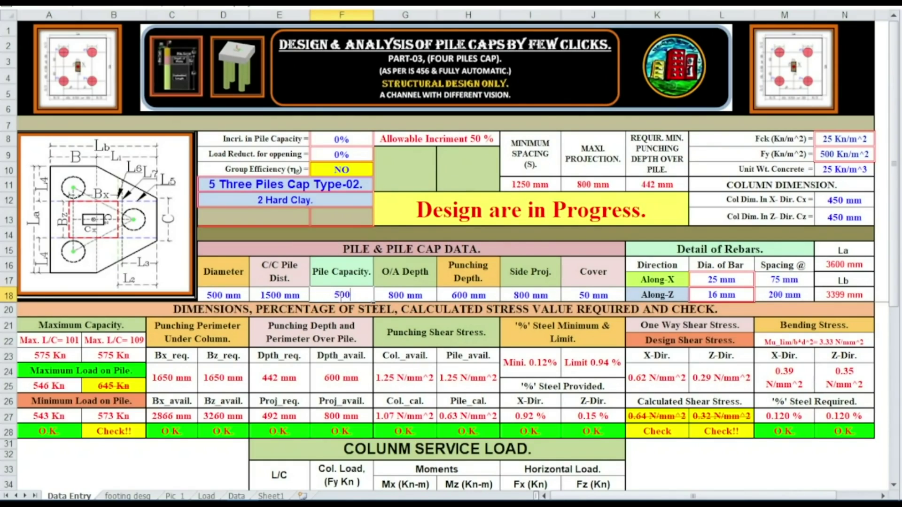
{"action": "key", "text": "Return"}
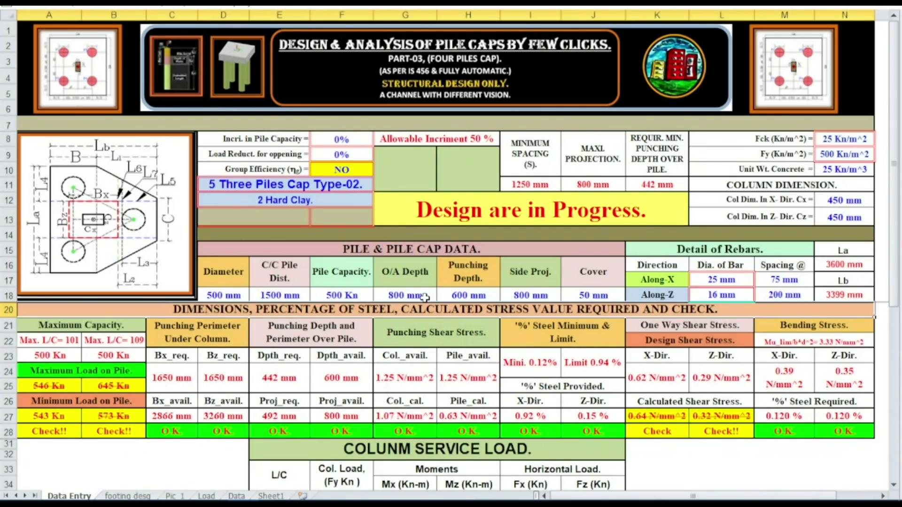
Step: Set the punching depth to 750 mm, replacing a first entry of 850
{"action": "left_click", "coordinate": [484, 297]}
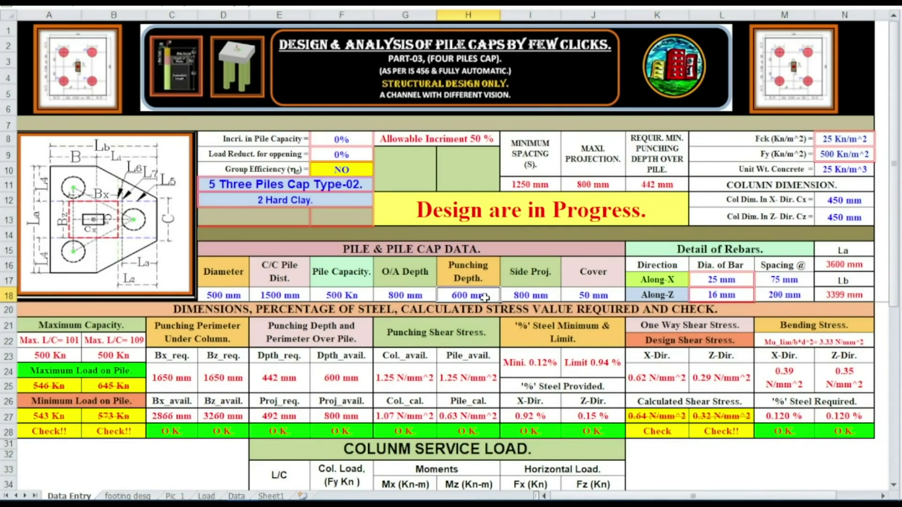
{"action": "type", "text": "850"}
{"action": "key", "text": "Return"}
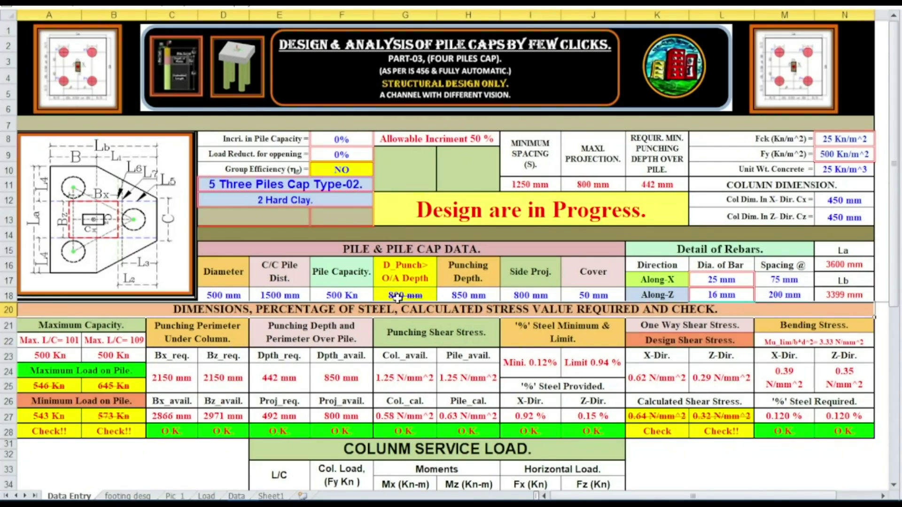
{"action": "left_click", "coordinate": [479, 294]}
{"action": "type", "text": "750"}
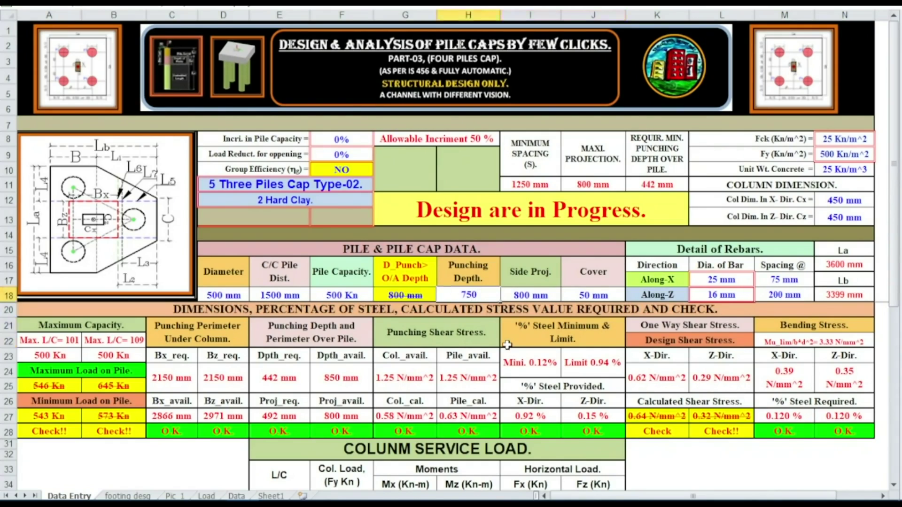
{"action": "key", "text": "Return"}
Step: Set the side projection to 750 mm after correcting earlier 85 and 850 entries
{"action": "left_click", "coordinate": [542, 295]}
{"action": "type", "text": "85"}
{"action": "key", "text": "Return"}
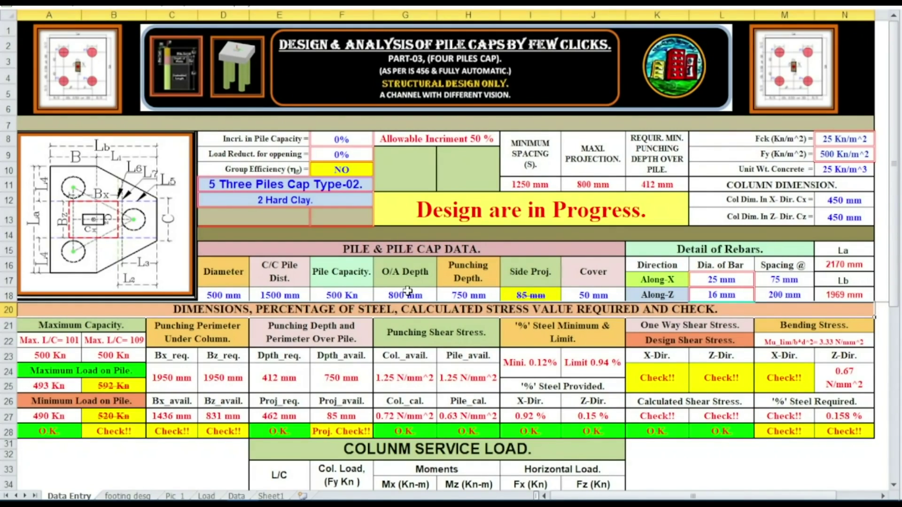
{"action": "left_click", "coordinate": [538, 296]}
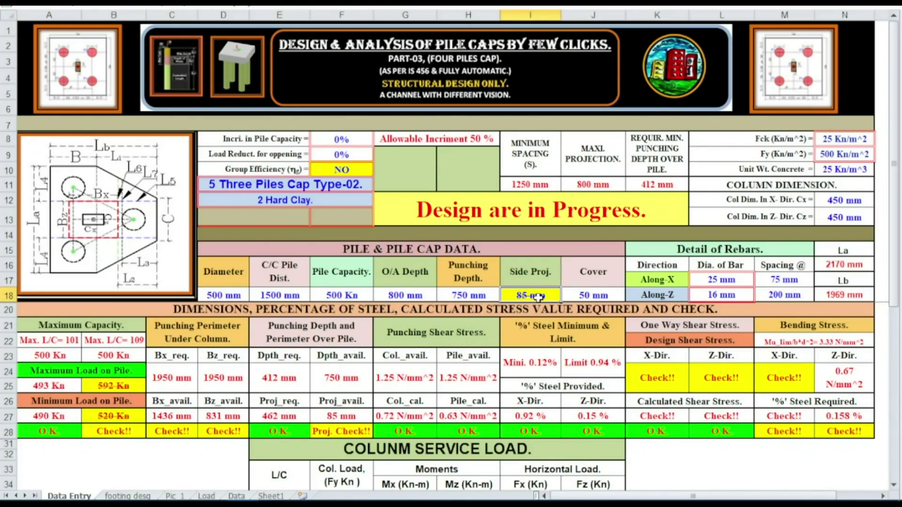
{"action": "type", "text": "850"}
{"action": "key", "text": "Return"}
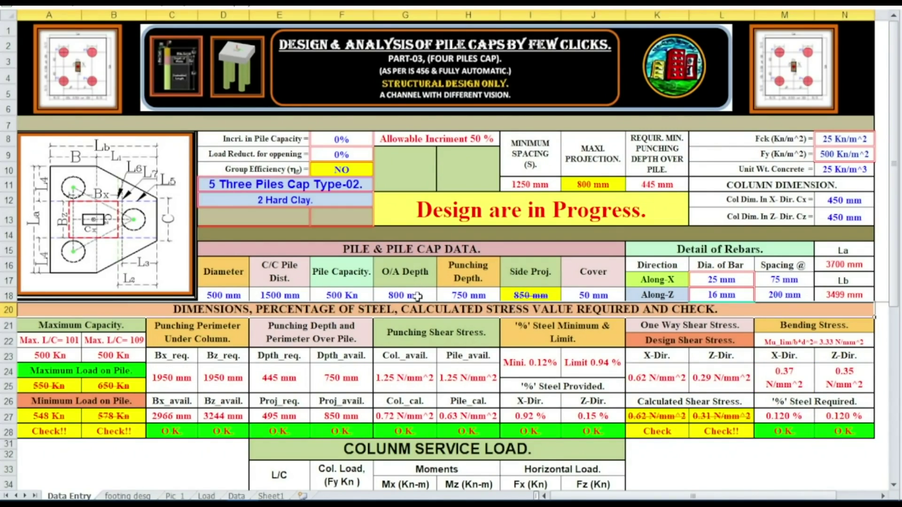
{"action": "left_click", "coordinate": [545, 299]}
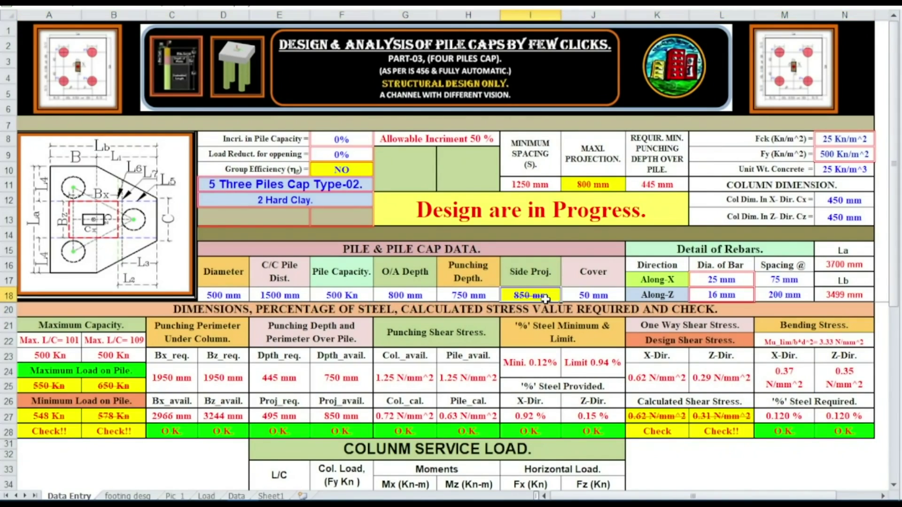
{"action": "type", "text": "750"}
{"action": "key", "text": "Return"}
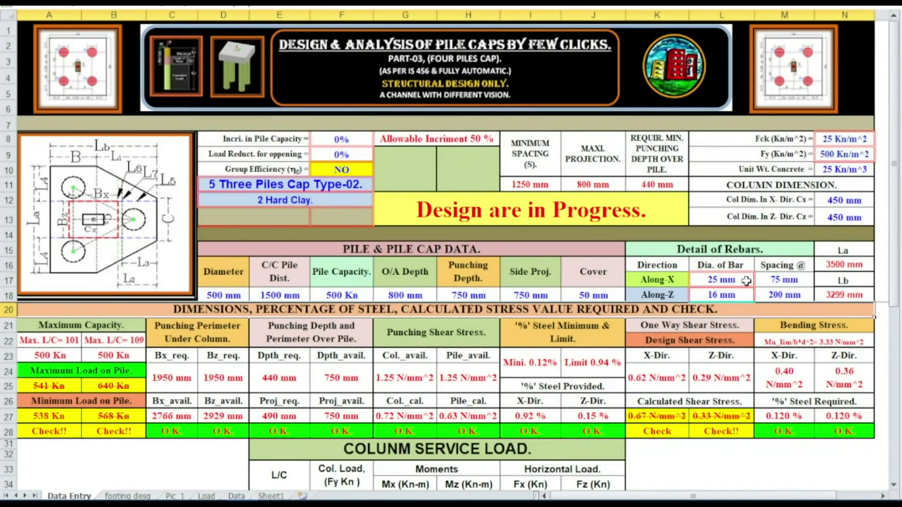
Step: Check the Along-Z bar diameter and spacing cells, then go to the Load sheet
{"action": "left_click", "coordinate": [715, 298]}
{"action": "left_click", "coordinate": [788, 298]}
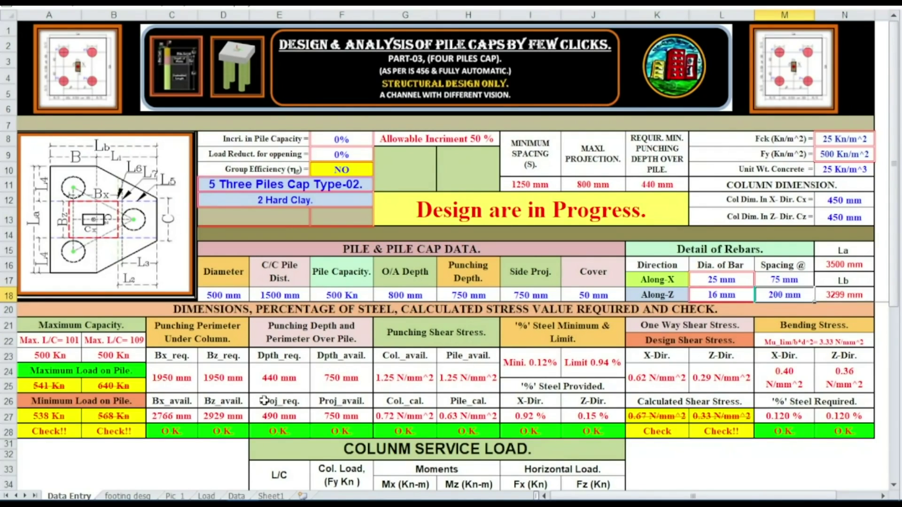
{"action": "scroll", "coordinate": [261, 399], "scroll_direction": "down", "scroll_amount": 1}
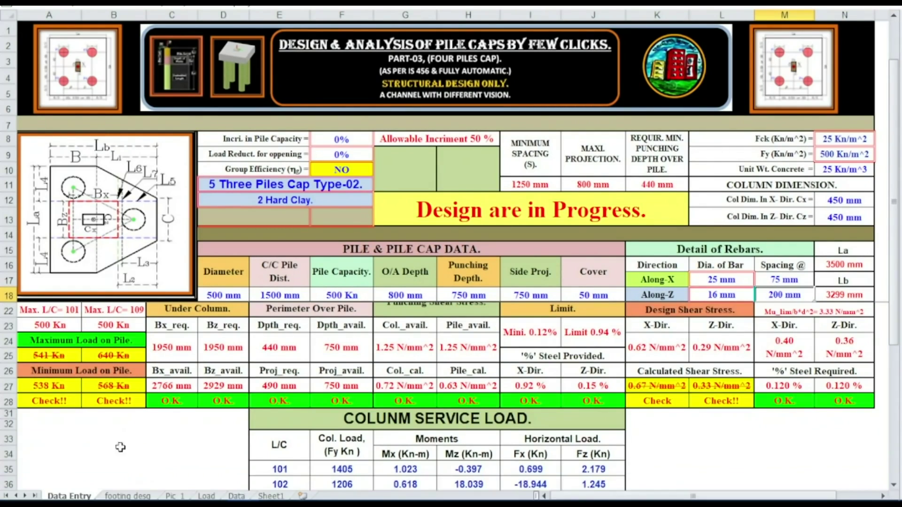
{"action": "left_click", "coordinate": [199, 496]}
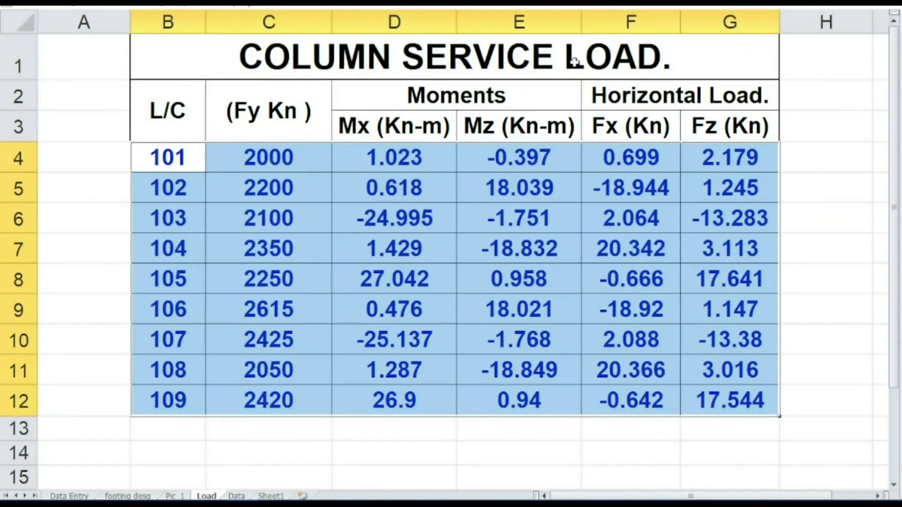
Step: Copy the Load sheet's service load table for L/C 101–109 and return to Data Entry
{"action": "left_click_drag", "start_coordinate": [174, 162], "coordinate": [760, 409]}
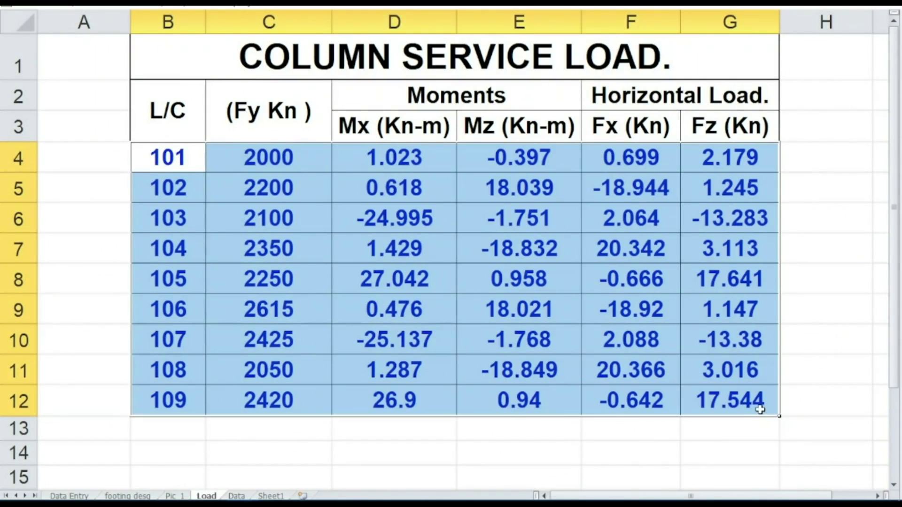
{"action": "right_click", "coordinate": [175, 150]}
{"action": "left_click", "coordinate": [210, 175]}
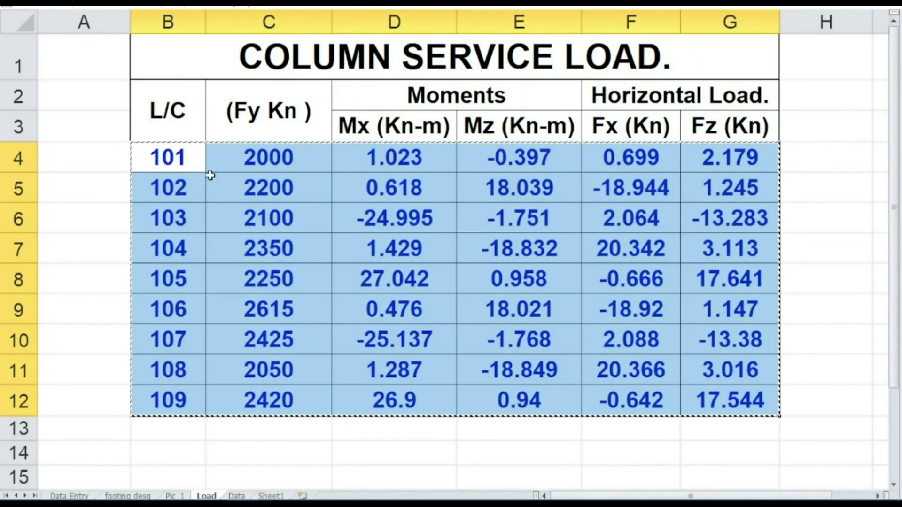
{"action": "left_click", "coordinate": [75, 496]}
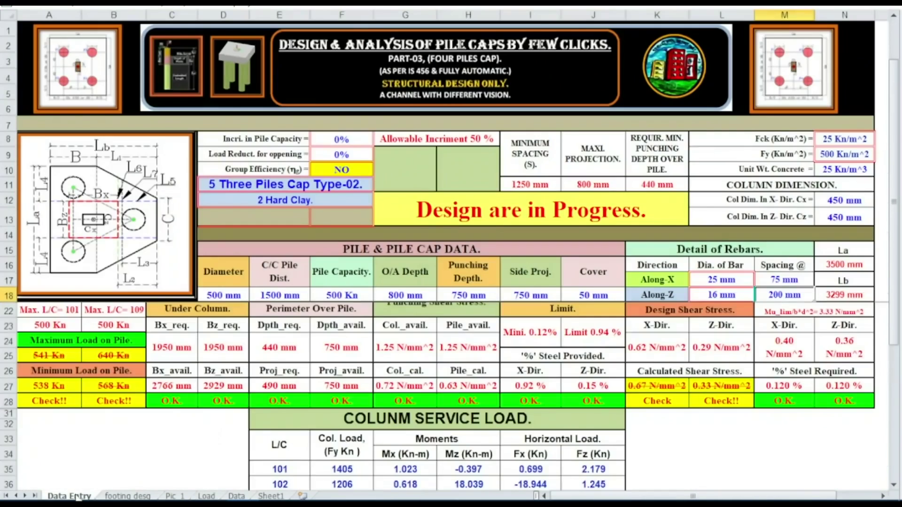
Step: Paste the copied column loads into the Data Entry table at E35 as values only
{"action": "scroll", "coordinate": [279, 404], "scroll_direction": "down", "scroll_amount": 3}
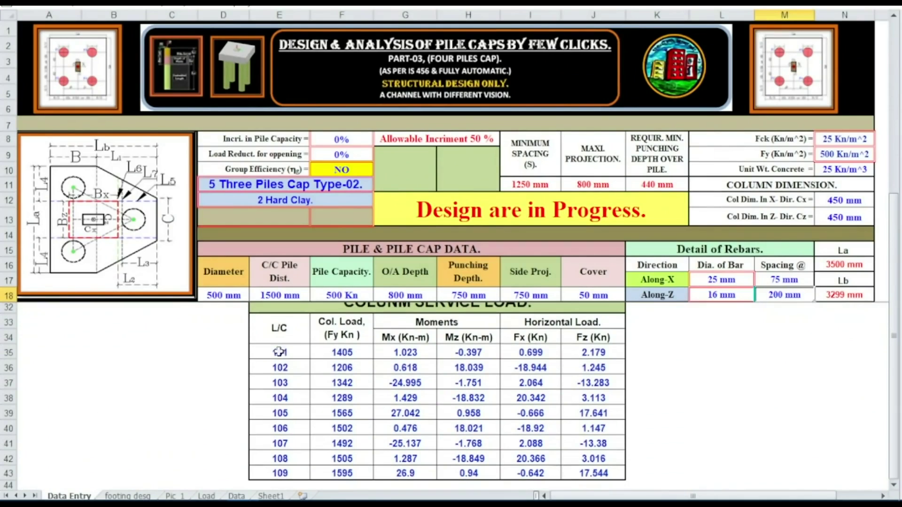
{"action": "left_click", "coordinate": [280, 352]}
{"action": "right_click", "coordinate": [279, 352]}
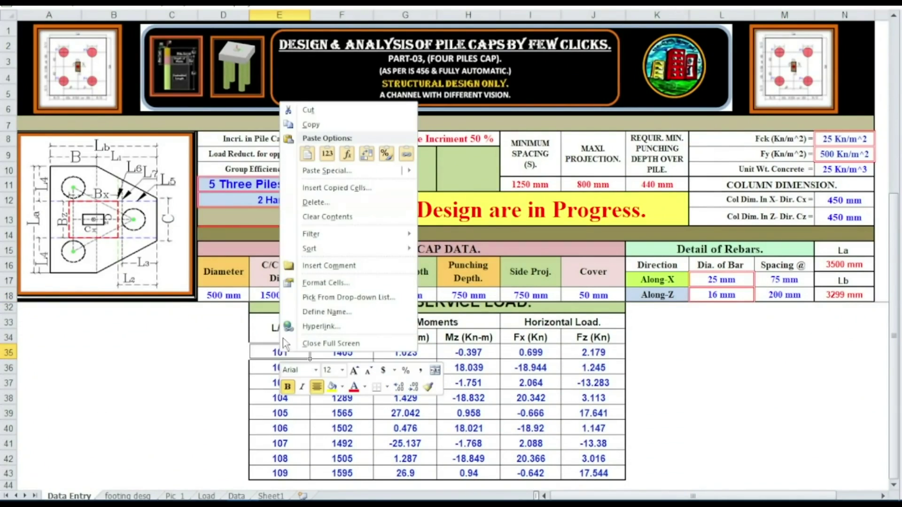
{"action": "mouse_move", "coordinate": [320, 172]}
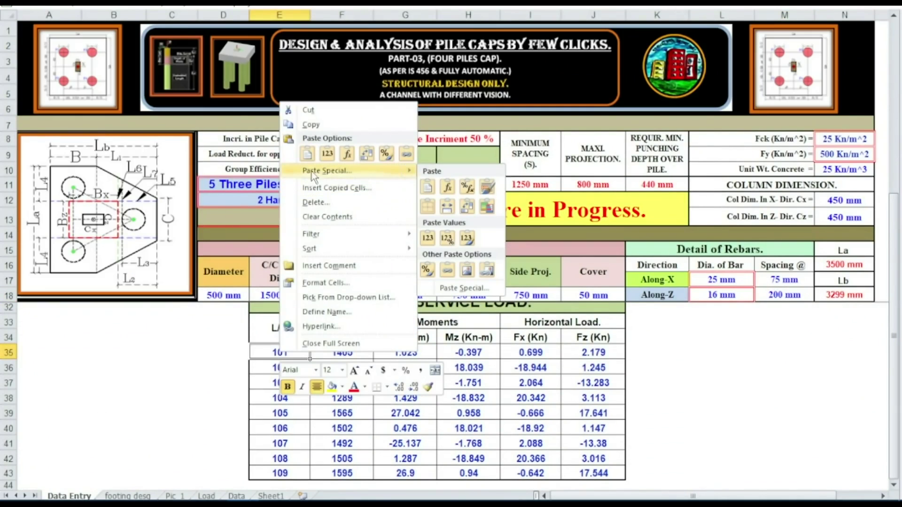
{"action": "left_click", "coordinate": [463, 289]}
{"action": "left_click", "coordinate": [371, 239]}
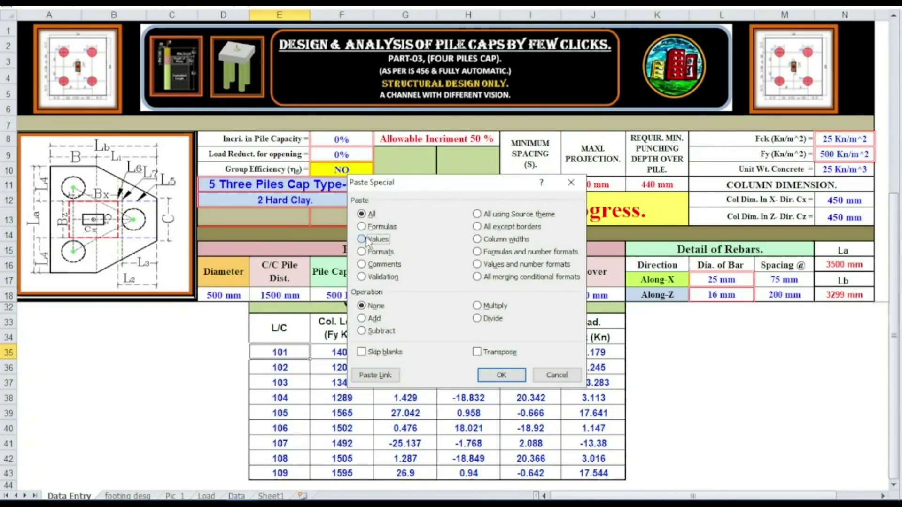
{"action": "left_click", "coordinate": [502, 375]}
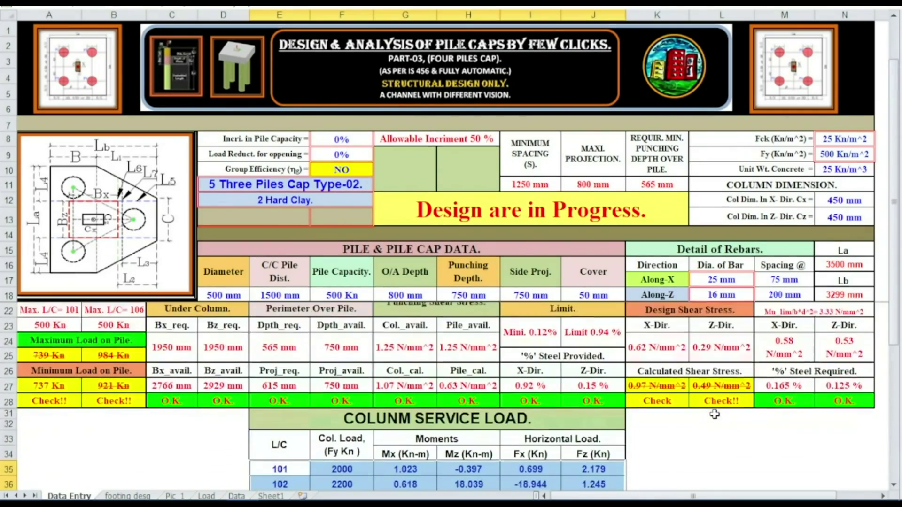
{"action": "scroll", "coordinate": [714, 414], "scroll_direction": "down", "scroll_amount": 2}
{"action": "left_click", "coordinate": [128, 497]}
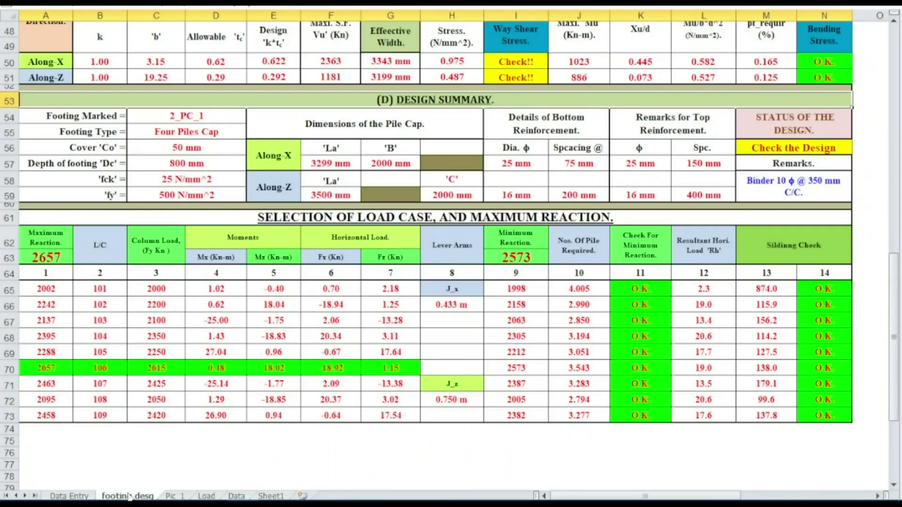
{"action": "left_click", "coordinate": [532, 468]}
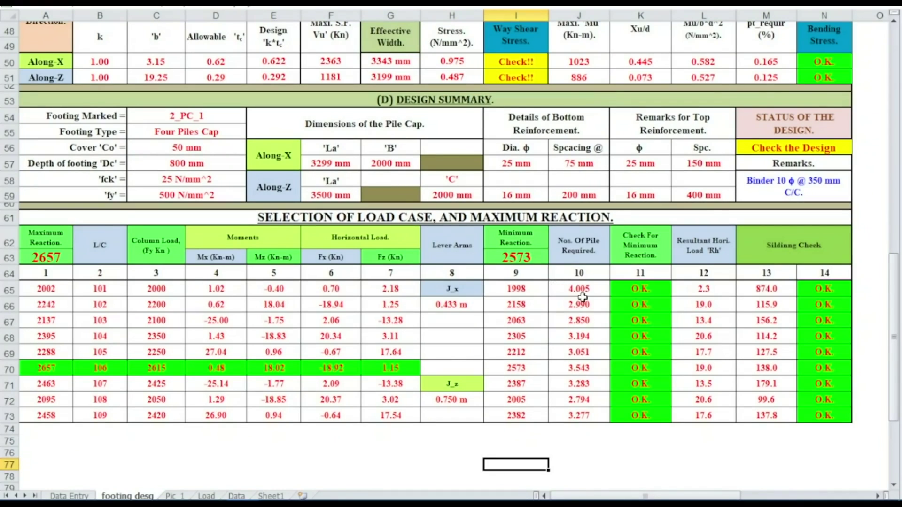
{"action": "left_click", "coordinate": [79, 496]}
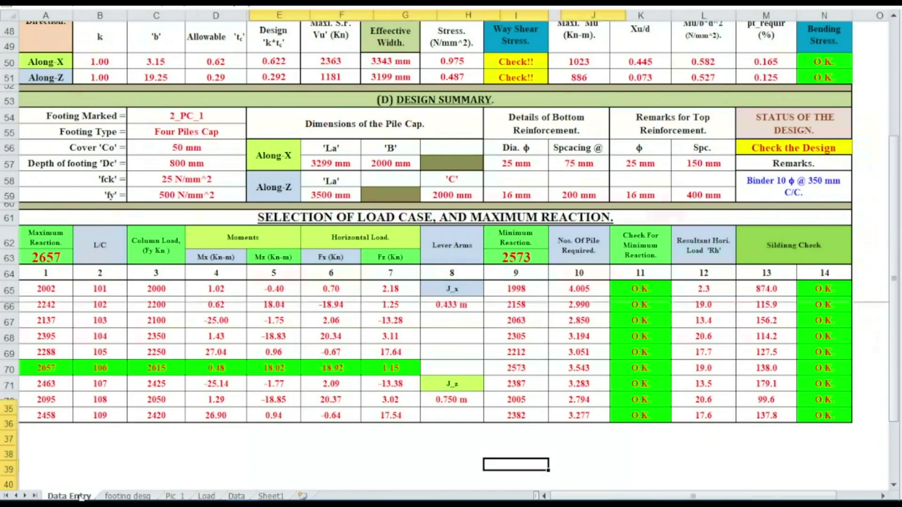
{"action": "left_click", "coordinate": [190, 379]}
Step: Change the pile cap type to 6 Four Piles Cap
{"action": "left_click", "coordinate": [350, 184]}
{"action": "left_click", "coordinate": [379, 186]}
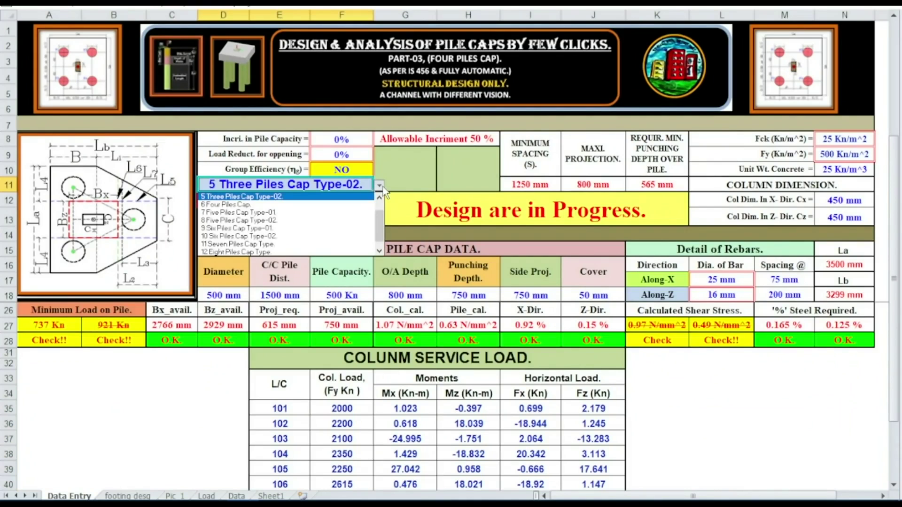
{"action": "left_click", "coordinate": [352, 205]}
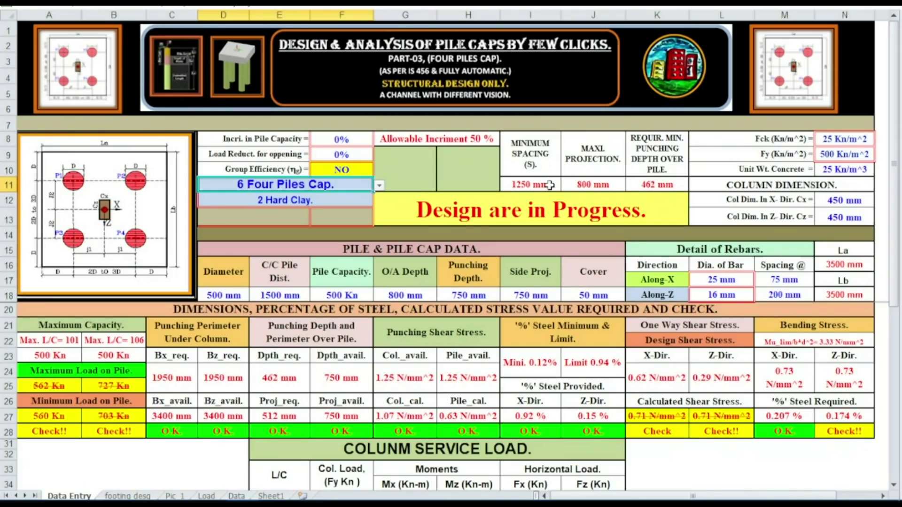
Step: Set the C/C pile distance to 1250 mm
{"action": "left_click", "coordinate": [263, 297]}
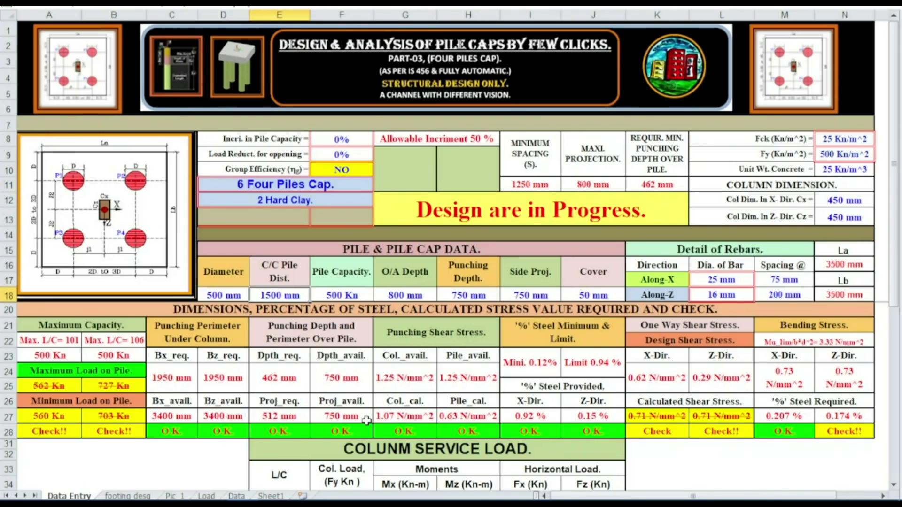
{"action": "type", "text": "1250"}
{"action": "key", "text": "Return"}
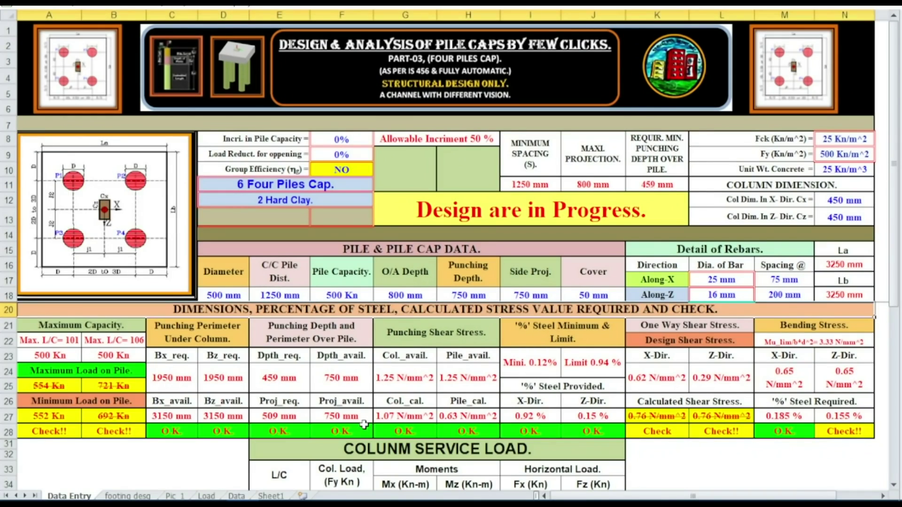
{"action": "mouse_move", "coordinate": [275, 489]}
{"action": "left_click", "coordinate": [342, 139]}
Step: Set the pile capacity increment to 50%, after first trying 30%
{"action": "left_click", "coordinate": [379, 139]}
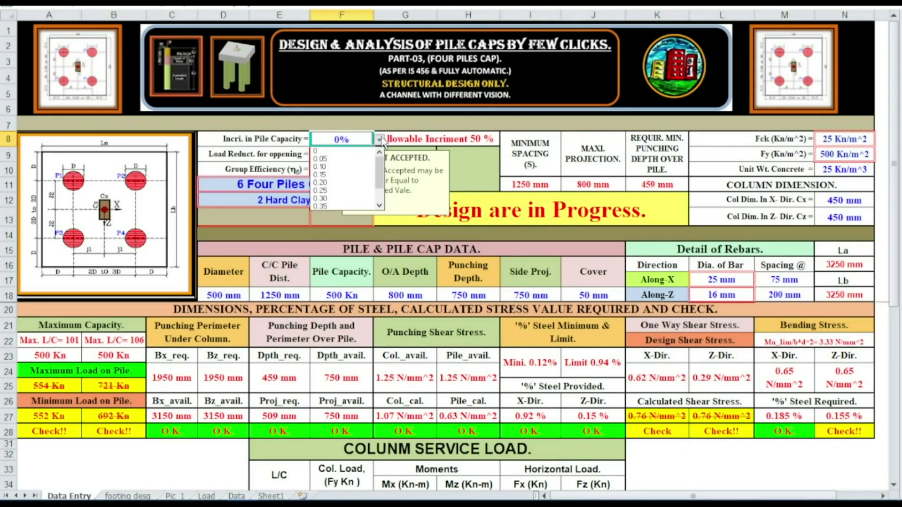
{"action": "left_click", "coordinate": [344, 199]}
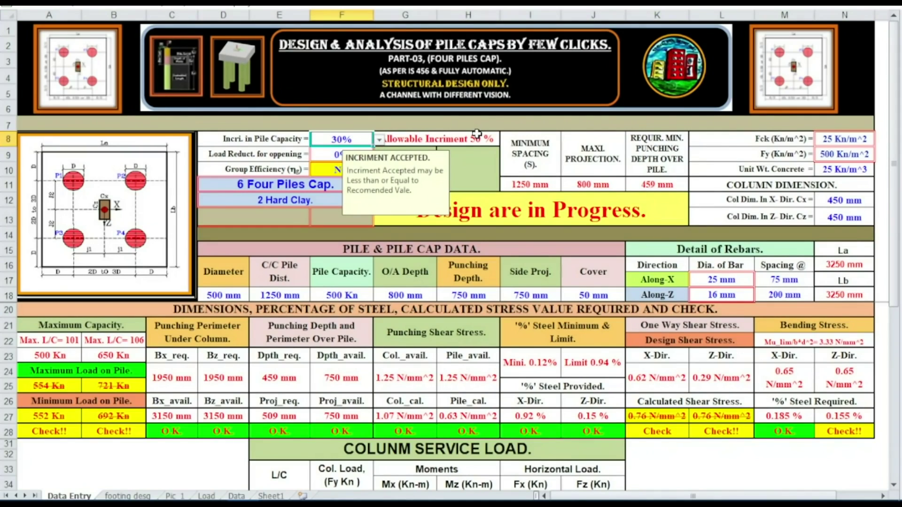
{"action": "left_click", "coordinate": [378, 140]}
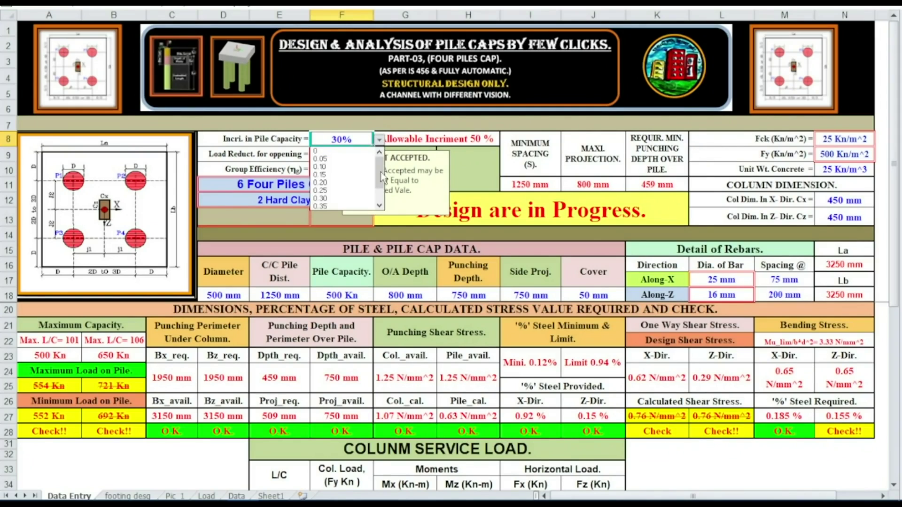
{"action": "scroll", "coordinate": [376, 202], "scroll_direction": "down", "scroll_amount": 1}
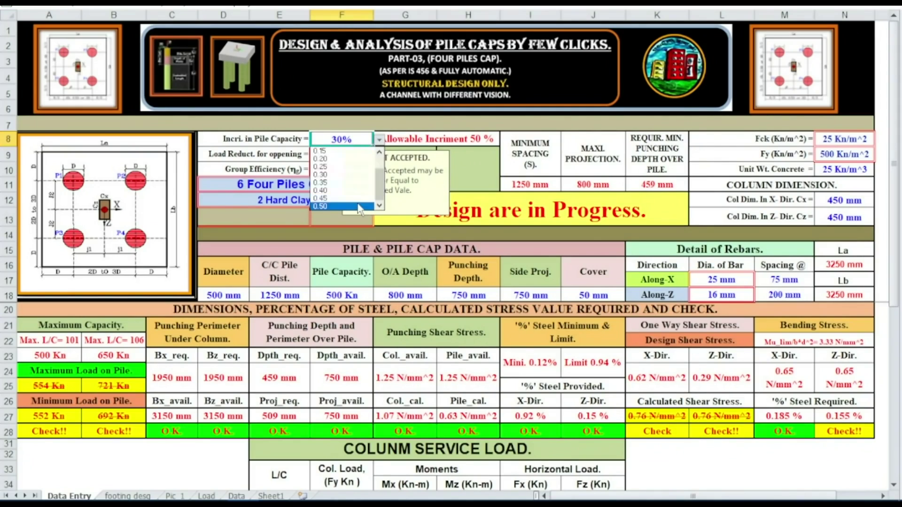
{"action": "left_click", "coordinate": [360, 206]}
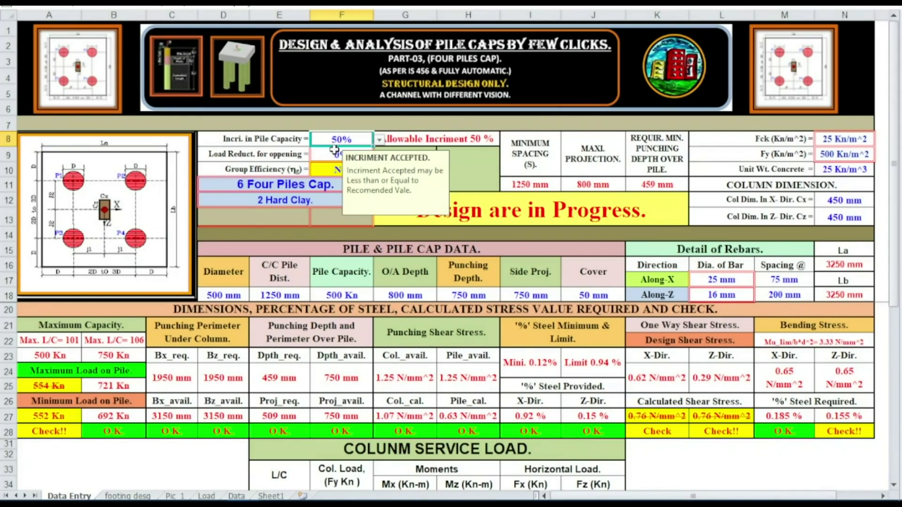
Step: Choose 14% as the load reduction for opening
{"action": "left_click", "coordinate": [348, 157]}
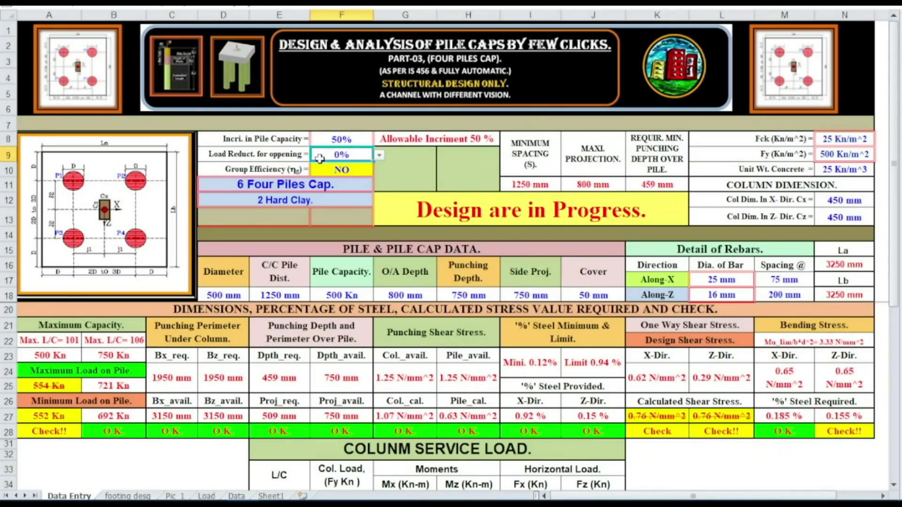
{"action": "left_click", "coordinate": [379, 155]}
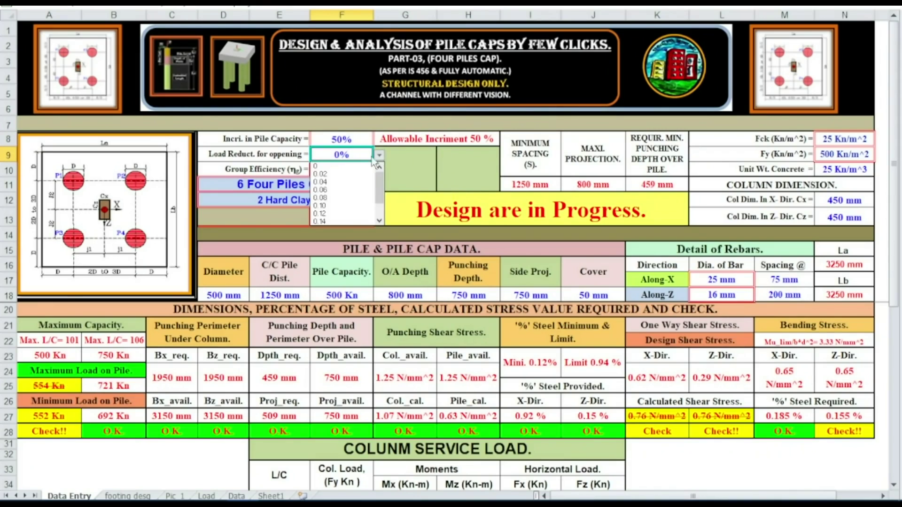
{"action": "left_click", "coordinate": [346, 220]}
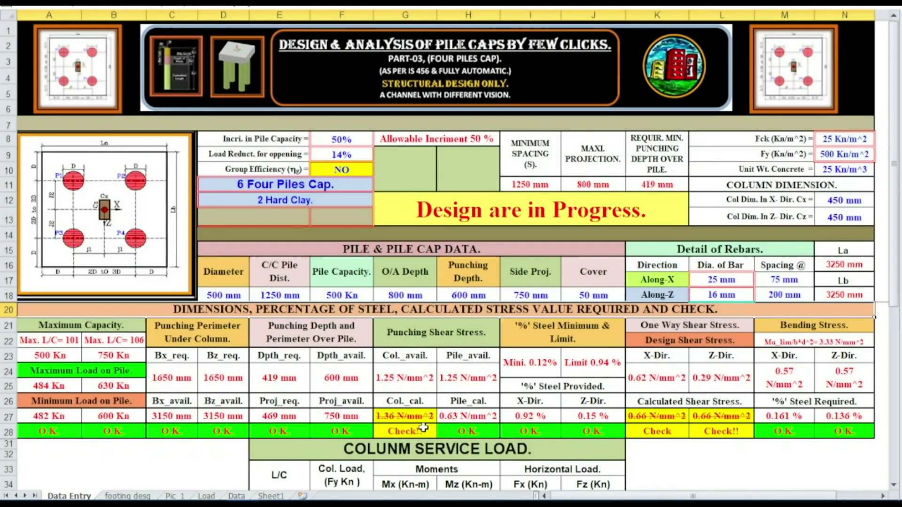
Step: Enter punching depth 650 mm, side projection 800 mm and Along-Z bar spacing 75 mm
{"action": "left_click", "coordinate": [471, 296]}
{"action": "type", "text": "650"}
{"action": "key", "text": "Return"}
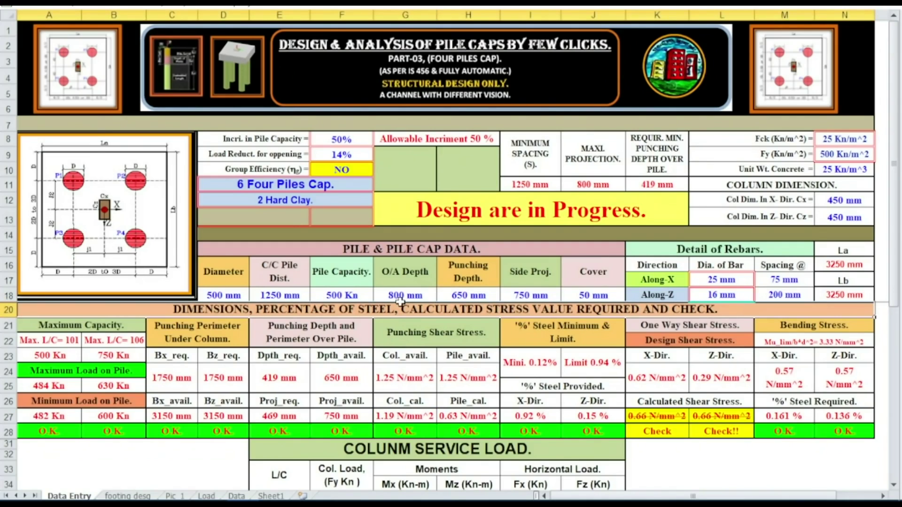
{"action": "left_click", "coordinate": [526, 290]}
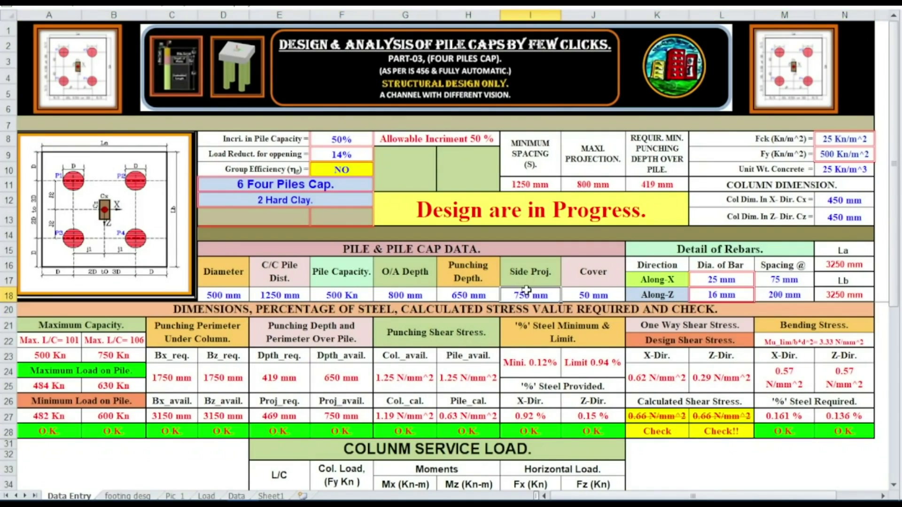
{"action": "type", "text": "800"}
{"action": "key", "text": "Return"}
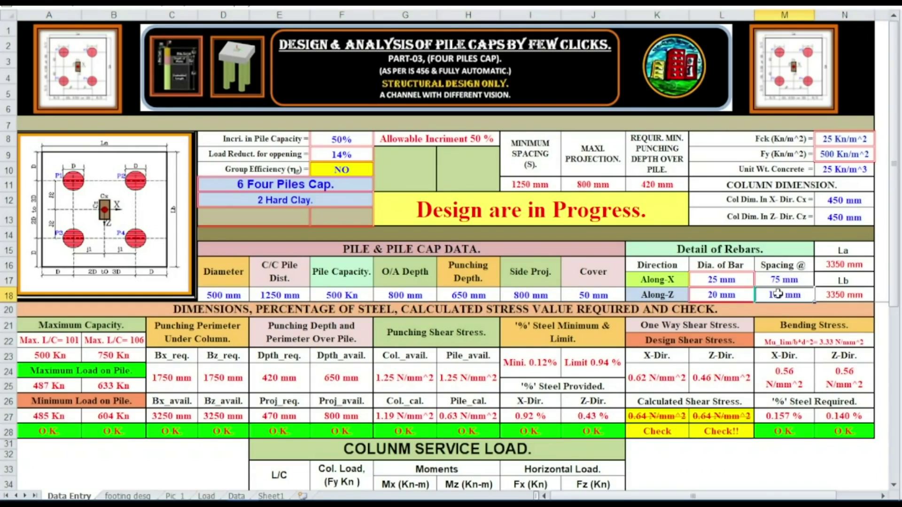
{"action": "type", "text": "75"}
{"action": "key", "text": "Return"}
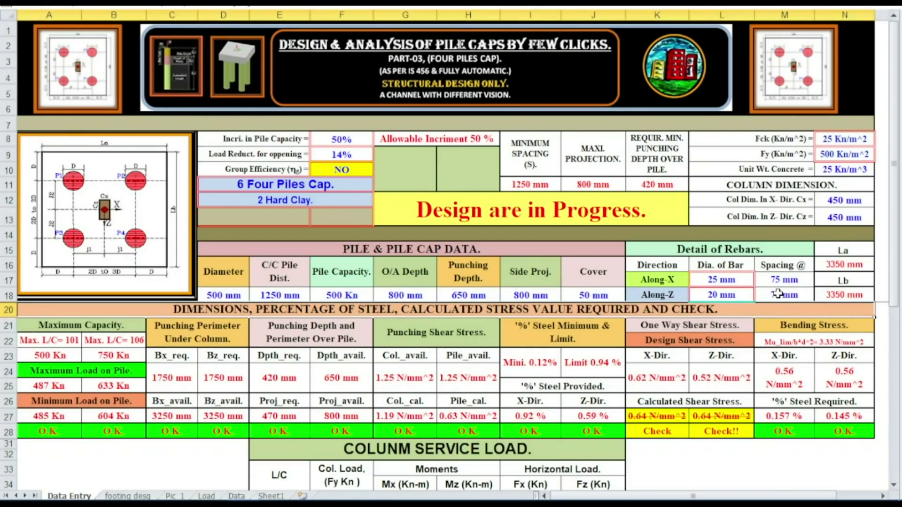
Step: Set the Along-Z bar diameter in L18 to 25 mm
{"action": "left_click", "coordinate": [738, 291]}
{"action": "left_click", "coordinate": [760, 295]}
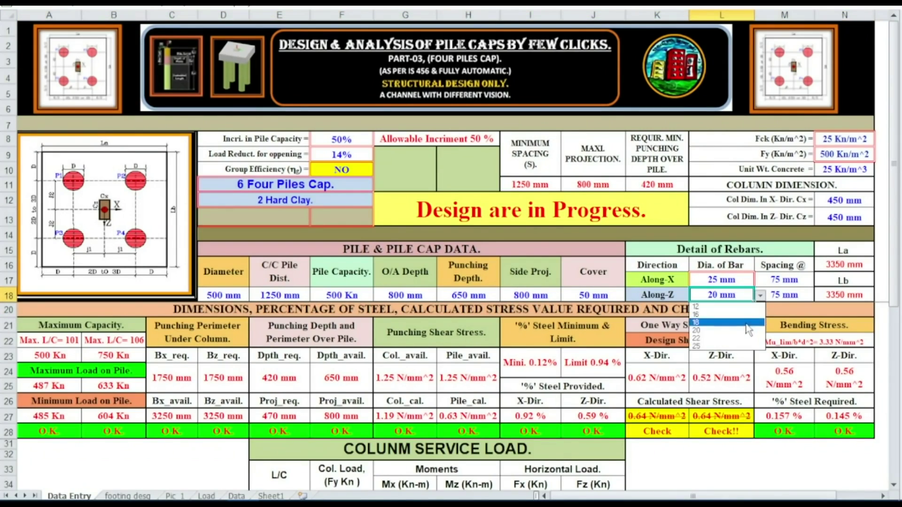
{"action": "left_click", "coordinate": [745, 348]}
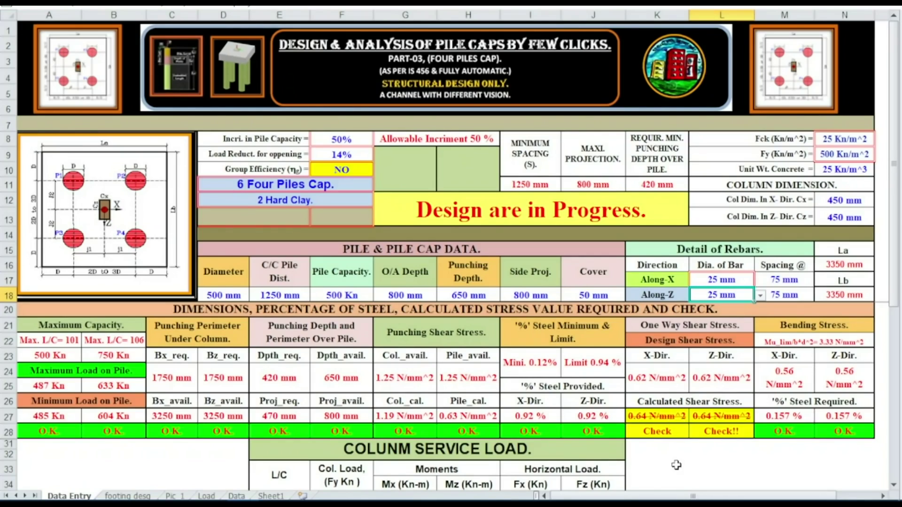
Step: Enter 850 mm as the overall depth in G18
{"action": "left_click", "coordinate": [427, 295]}
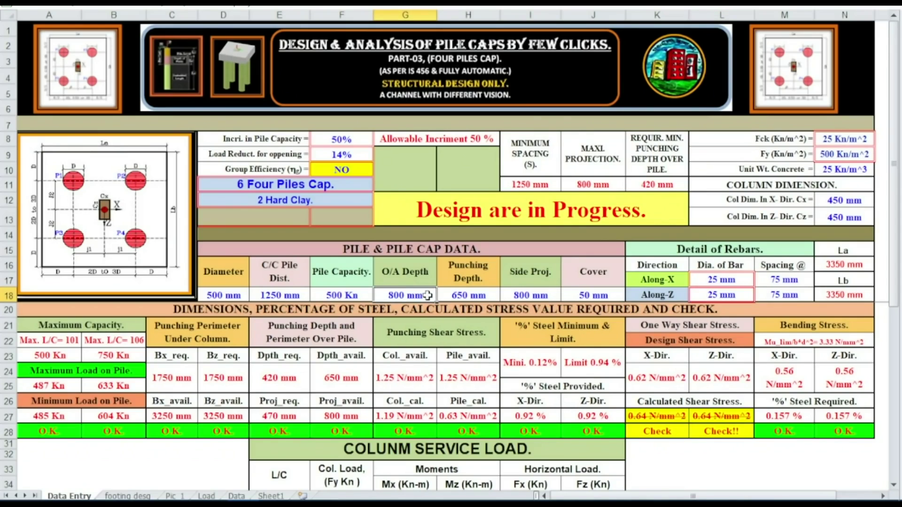
{"action": "type", "text": "850"}
{"action": "key", "text": "Return"}
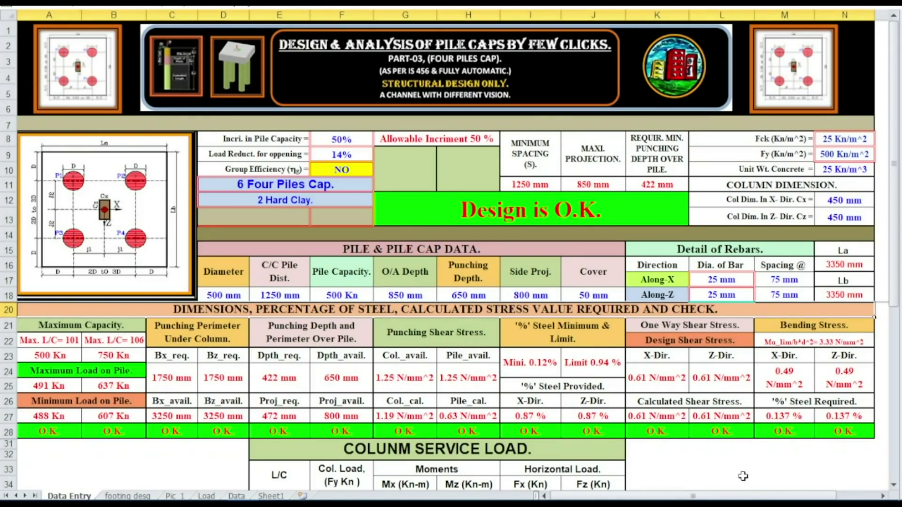
Step: Review the footing desg summary: 850 mm depth, 25 mm bars at 75 mm both ways
{"action": "left_click", "coordinate": [128, 496]}
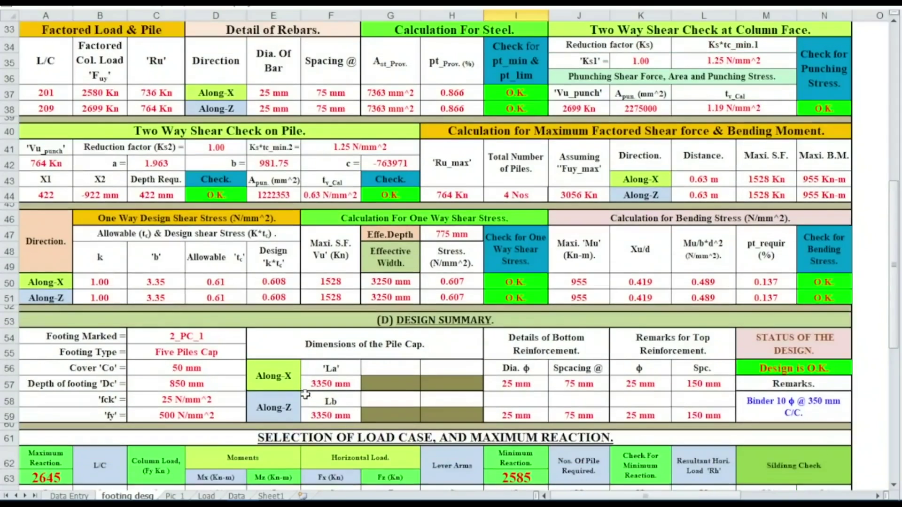
{"action": "scroll", "coordinate": [305, 394], "scroll_direction": "up", "scroll_amount": 7}
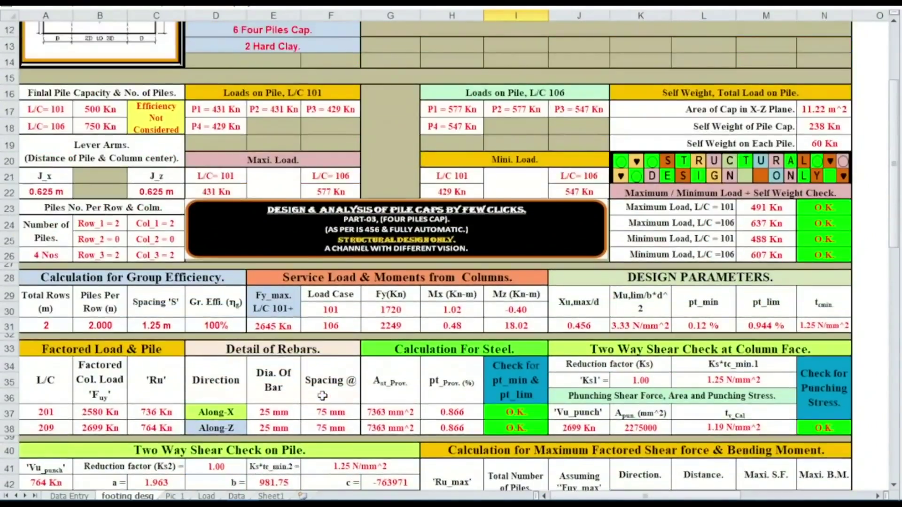
{"action": "scroll", "coordinate": [323, 395], "scroll_direction": "up", "scroll_amount": 4}
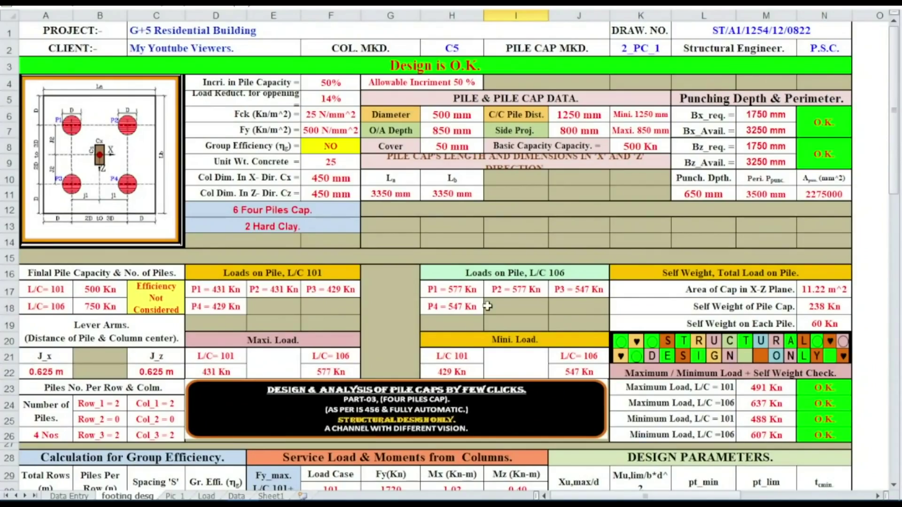
{"action": "scroll", "coordinate": [489, 308], "scroll_direction": "down", "scroll_amount": 8}
{"action": "scroll", "coordinate": [549, 366], "scroll_direction": "down", "scroll_amount": 4}
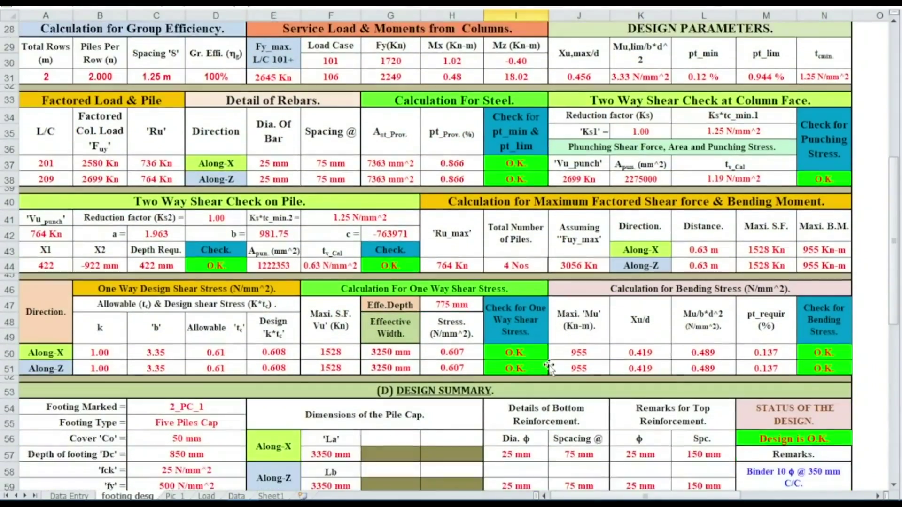
{"action": "scroll", "coordinate": [550, 369], "scroll_direction": "down", "scroll_amount": 1}
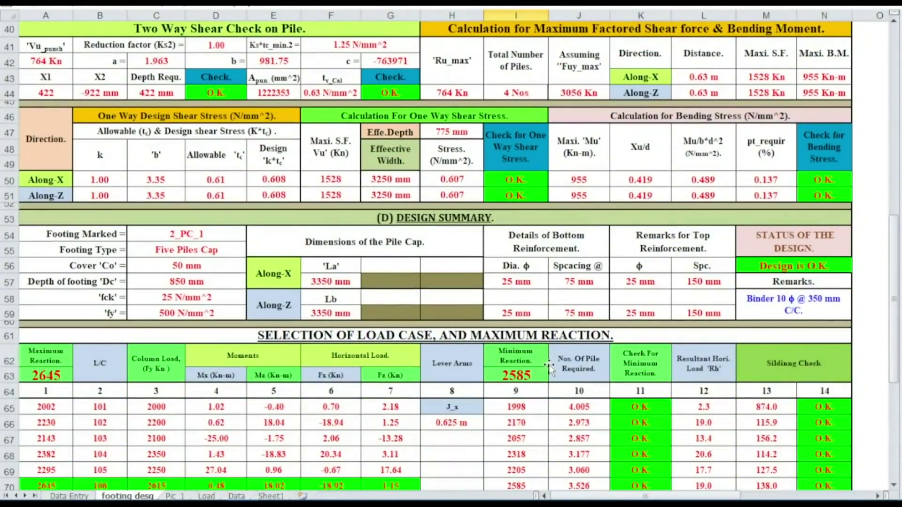